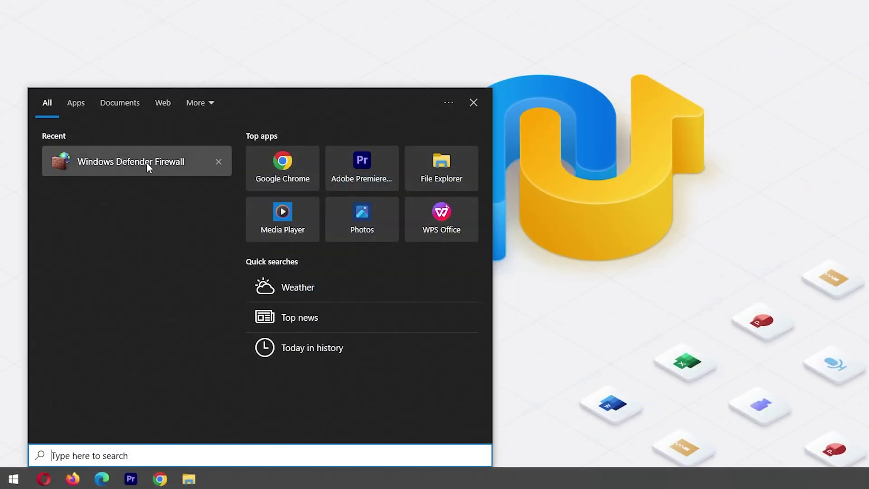
Step: Open Windows Defender Firewall's advanced security console and show its Inbound Rules list
{"action": "left_click", "coordinate": [148, 164]}
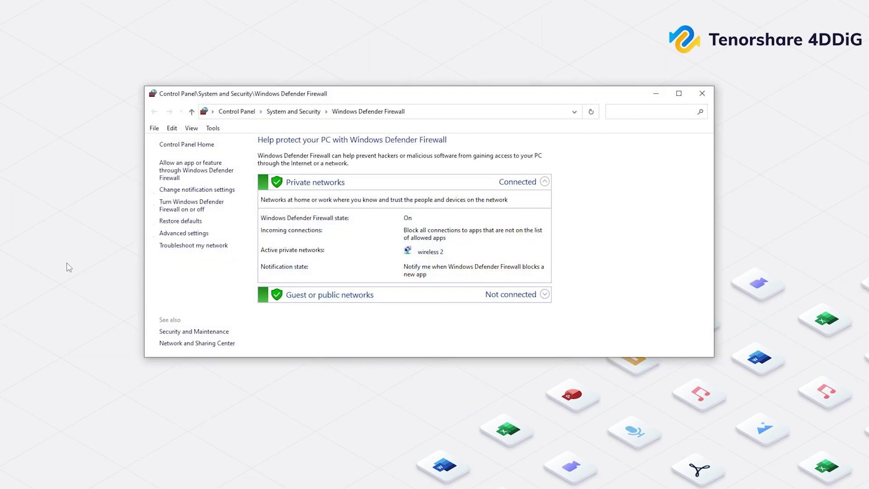
{"action": "left_click", "coordinate": [179, 234]}
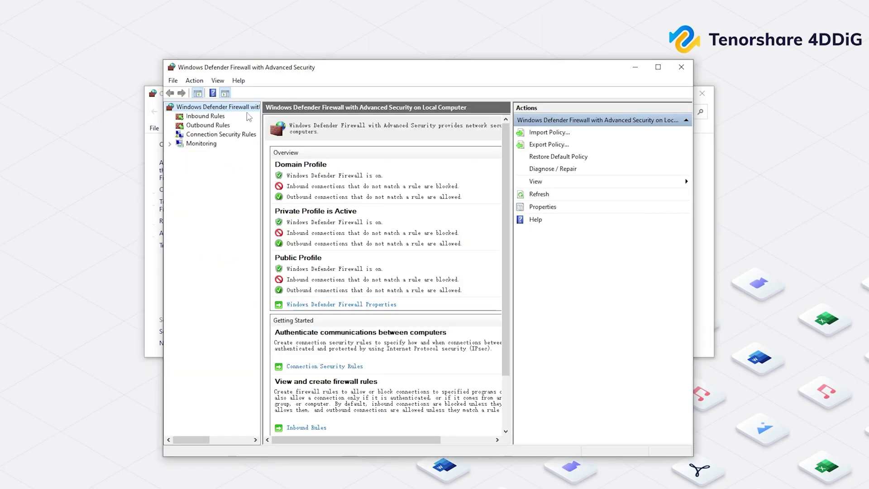
{"action": "left_click", "coordinate": [199, 116]}
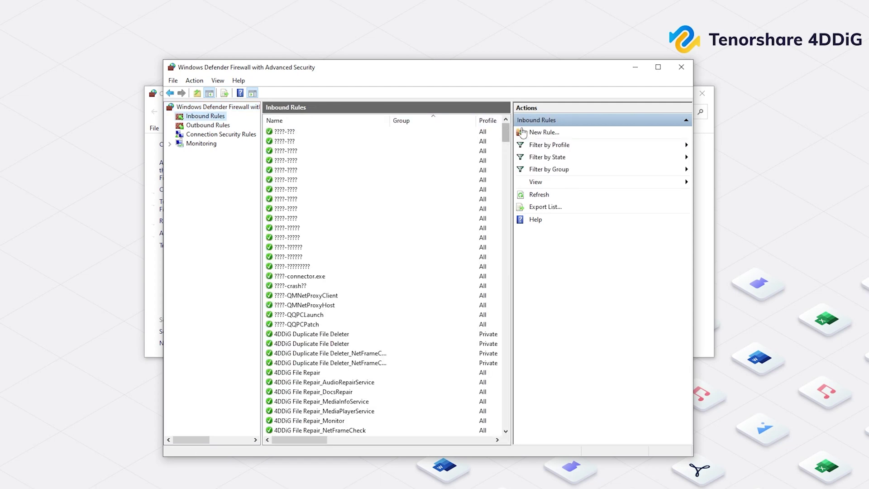
{"action": "left_click", "coordinate": [540, 136]}
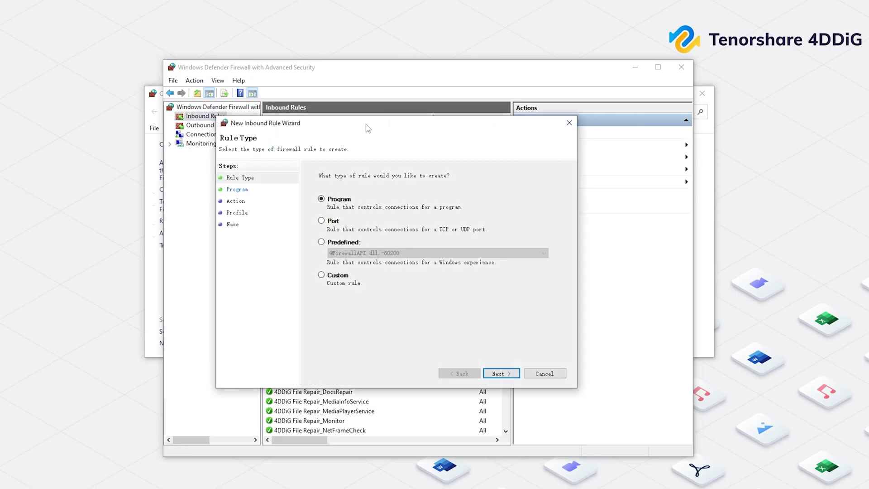
{"action": "left_click", "coordinate": [322, 221]}
{"action": "left_click", "coordinate": [502, 374]}
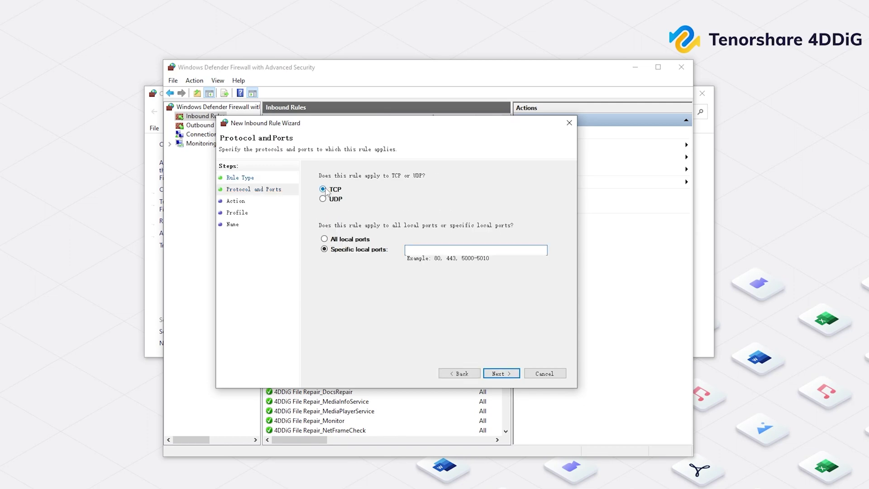
{"action": "left_click", "coordinate": [421, 251]}
{"action": "type", "text": "3074, 3075, 27015-27030, 27036-27037"}
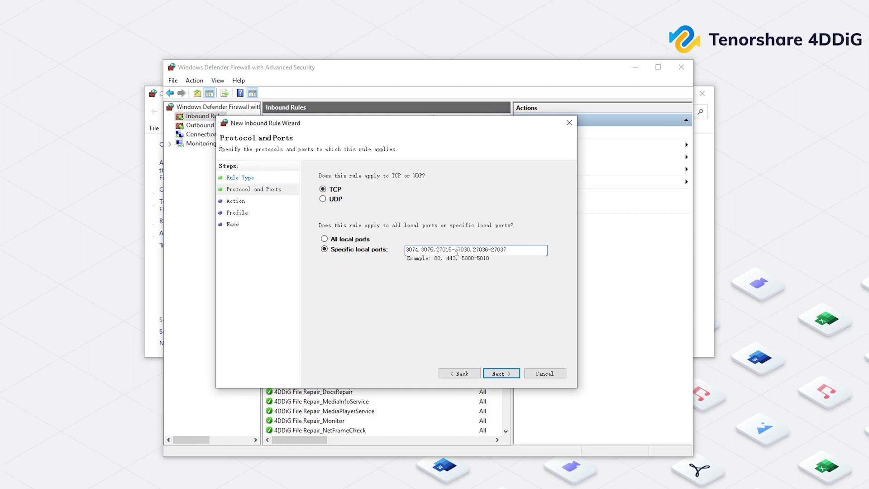
Step: Allow the connection on all profiles and name the rule 'mw3 tcp ports'
{"action": "left_click", "coordinate": [500, 374]}
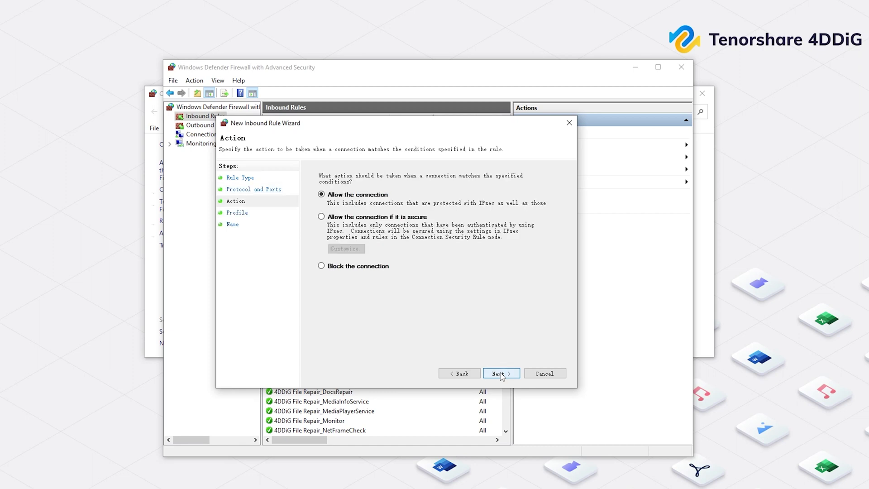
{"action": "left_click", "coordinate": [500, 374]}
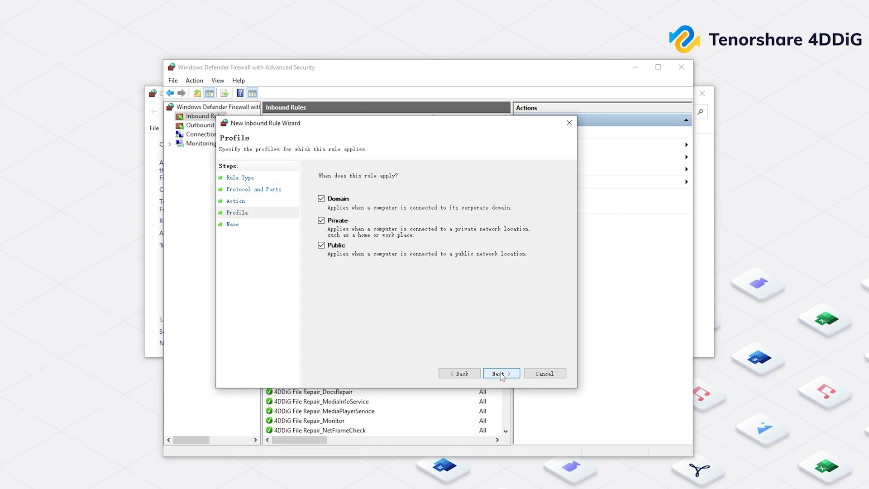
{"action": "left_click", "coordinate": [501, 374]}
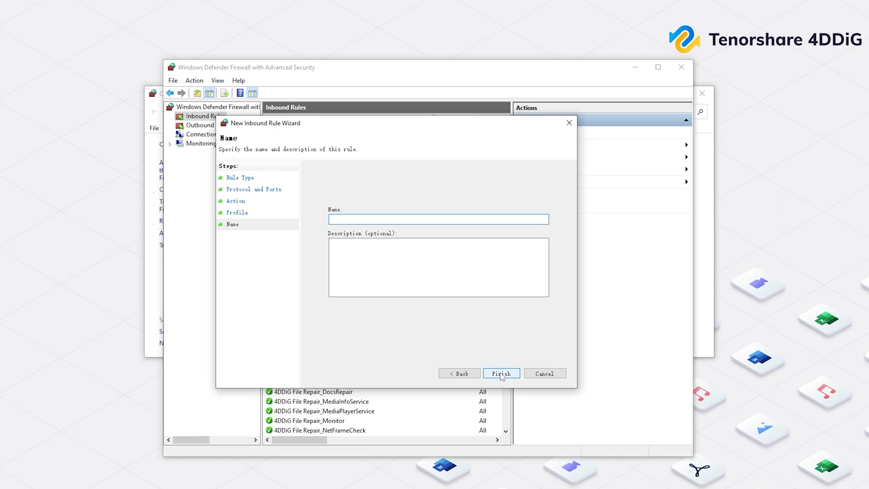
{"action": "type", "text": "mw3 tcp ports"}
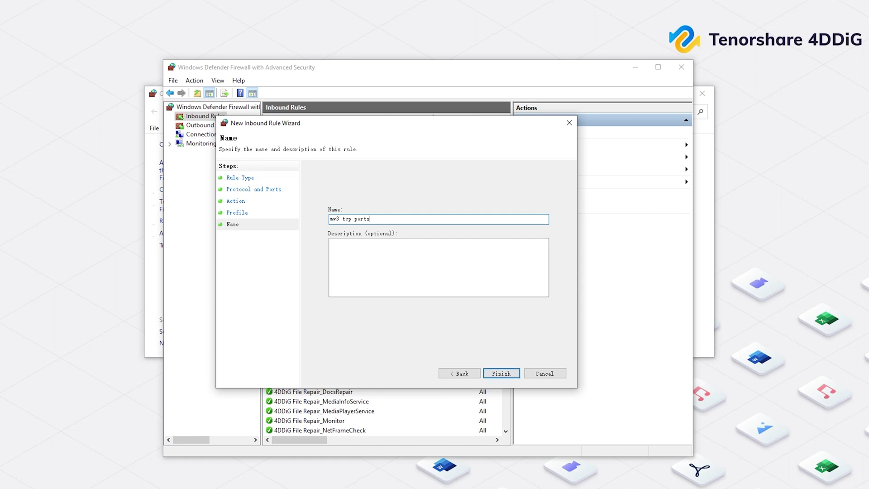
{"action": "left_click", "coordinate": [499, 373]}
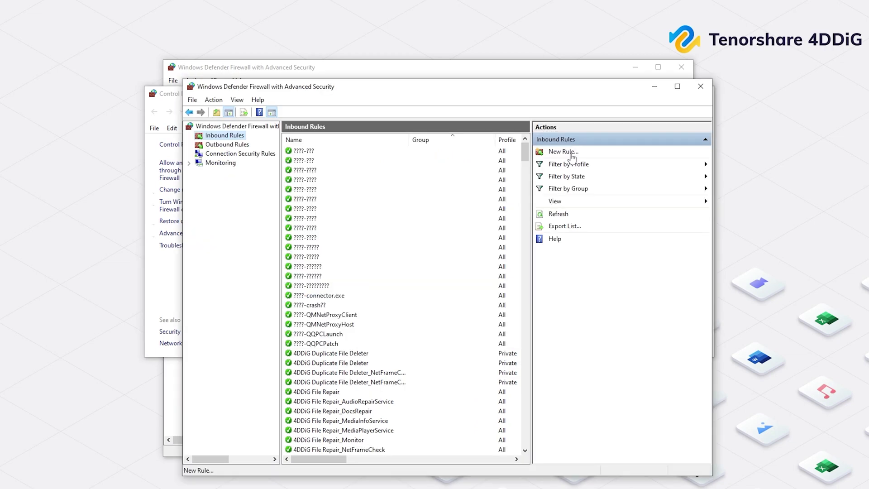
{"action": "left_click", "coordinate": [564, 151]}
{"action": "left_click", "coordinate": [382, 241]}
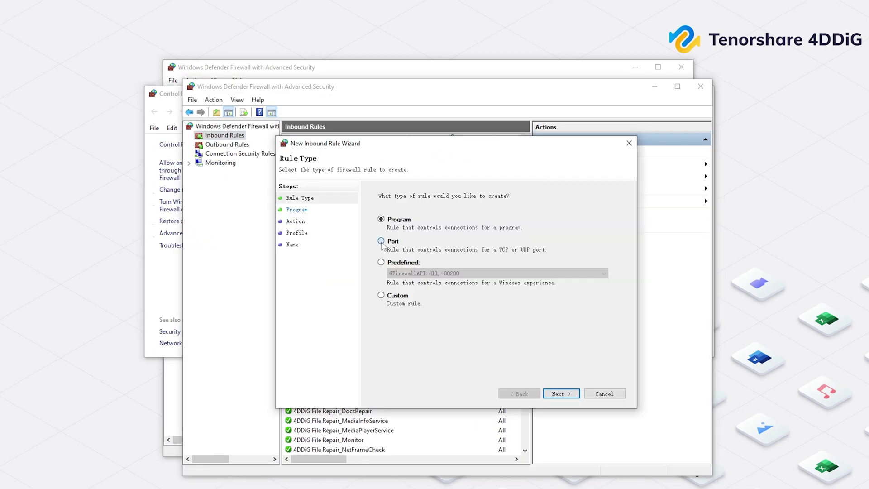
{"action": "left_click", "coordinate": [573, 395]}
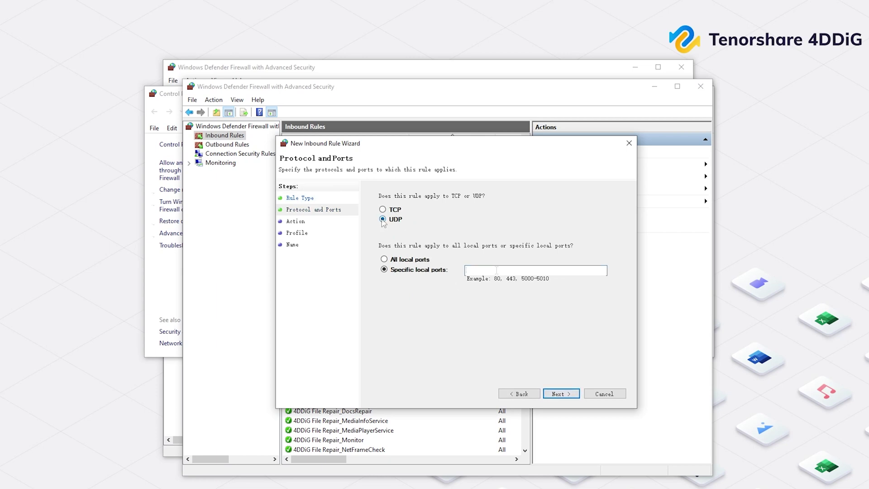
{"action": "key", "text": "ctrl+v"}
Step: Allow it on all profiles and save it as 'mw3 udp ports'
{"action": "left_click", "coordinate": [570, 394]}
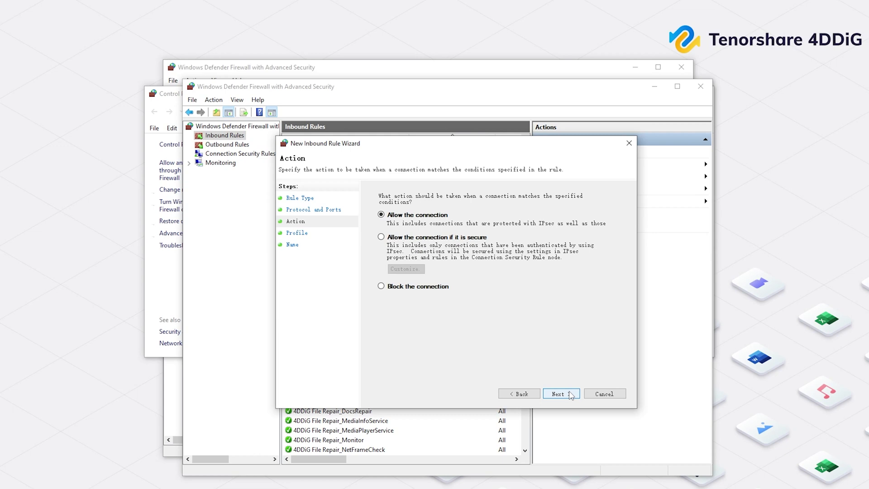
{"action": "left_click", "coordinate": [571, 395]}
{"action": "left_click", "coordinate": [570, 395]}
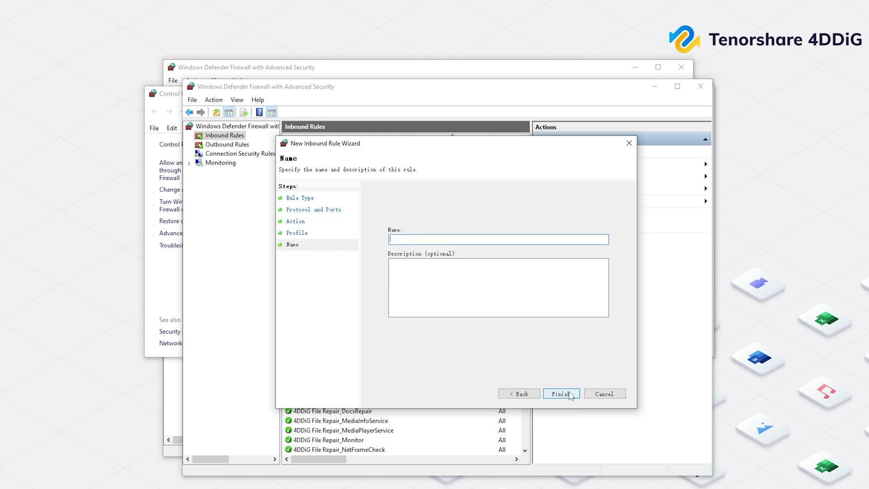
{"action": "type", "text": "mw3 udp"}
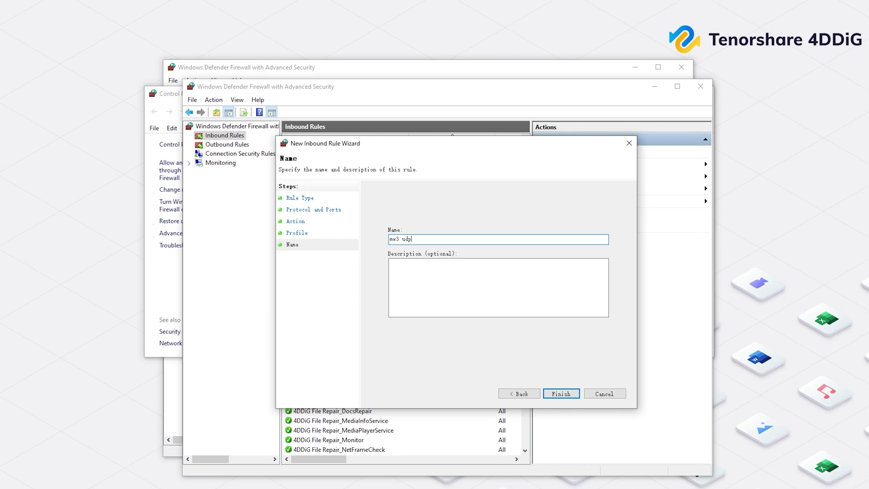
{"action": "type", "text": " ports"}
{"action": "left_click", "coordinate": [560, 394]}
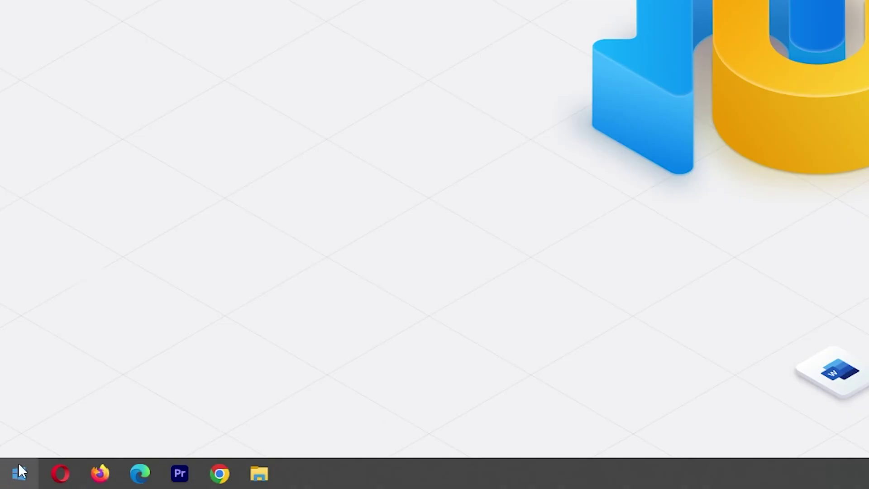
Step: Open the Realtek Gaming 2.5GbE adapter's Advanced properties in Device Manager to enable Priority & VLAN
{"action": "right_click", "coordinate": [9, 481]}
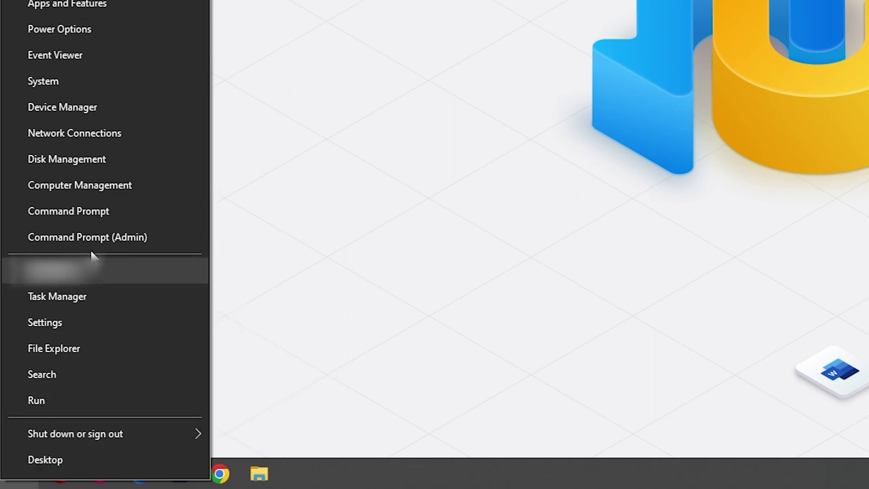
{"action": "left_click", "coordinate": [98, 107]}
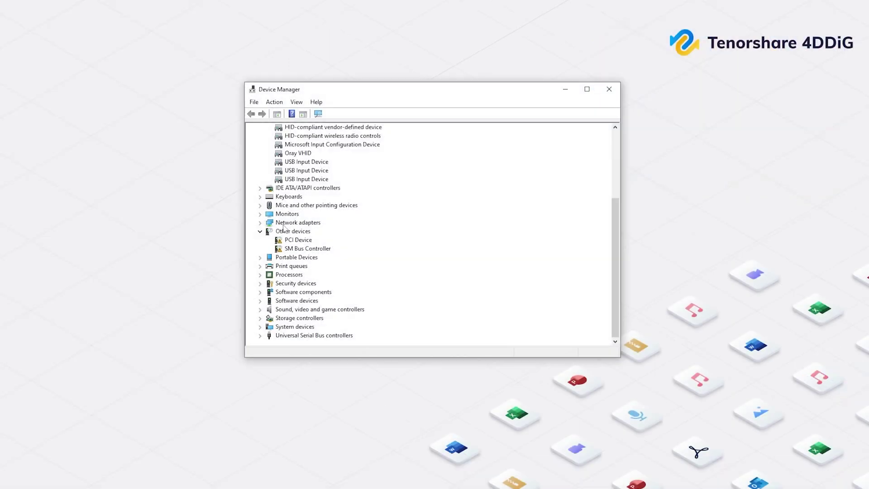
{"action": "left_click", "coordinate": [283, 225]}
{"action": "left_click", "coordinate": [260, 224]}
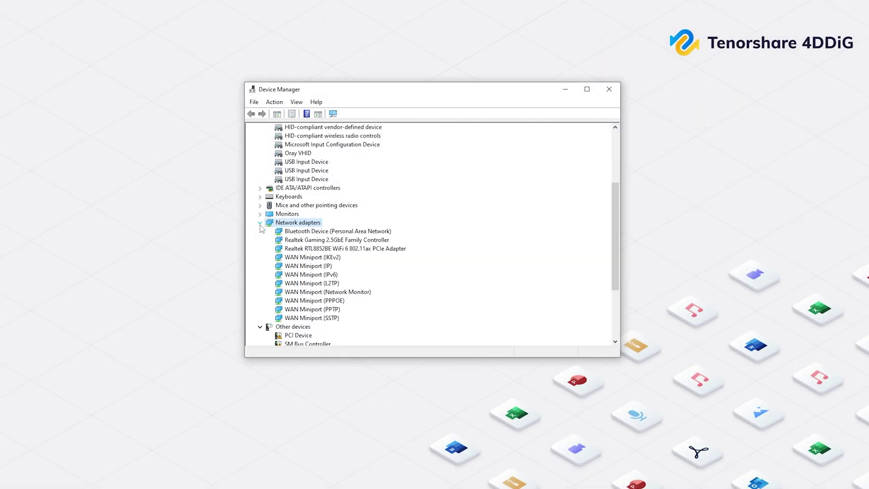
{"action": "right_click", "coordinate": [359, 241]}
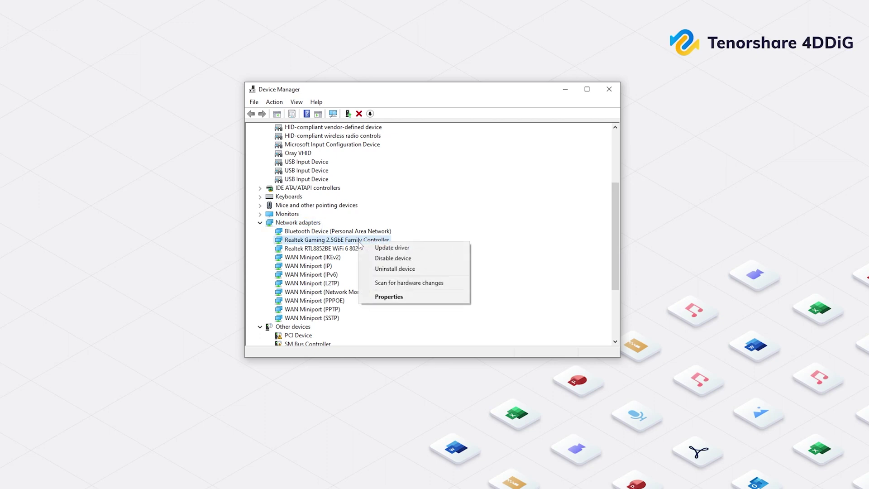
{"action": "left_click", "coordinate": [388, 297]}
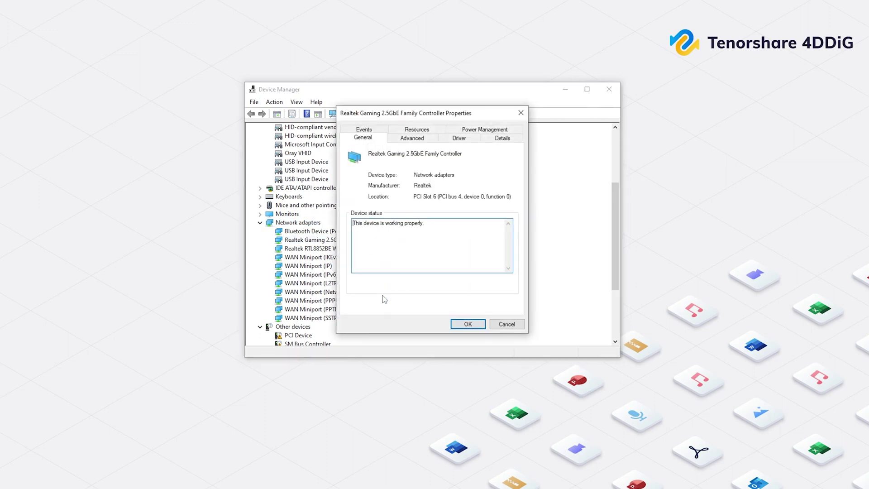
{"action": "left_click", "coordinate": [420, 143]}
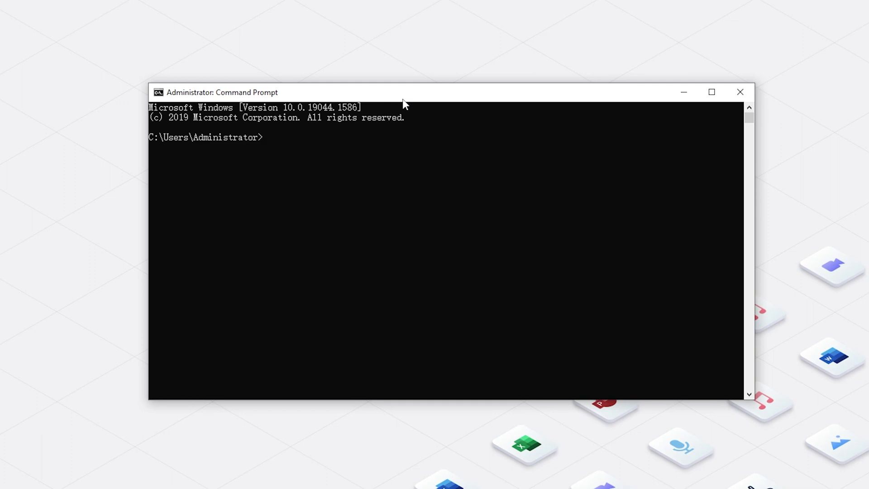
Step: Run netsh int ip reset c:\resetlog.txt, netsh winsock reset and ipconfig /flushdns
{"action": "type", "text": "netsh int ip reset c:\\resetlog.t"}
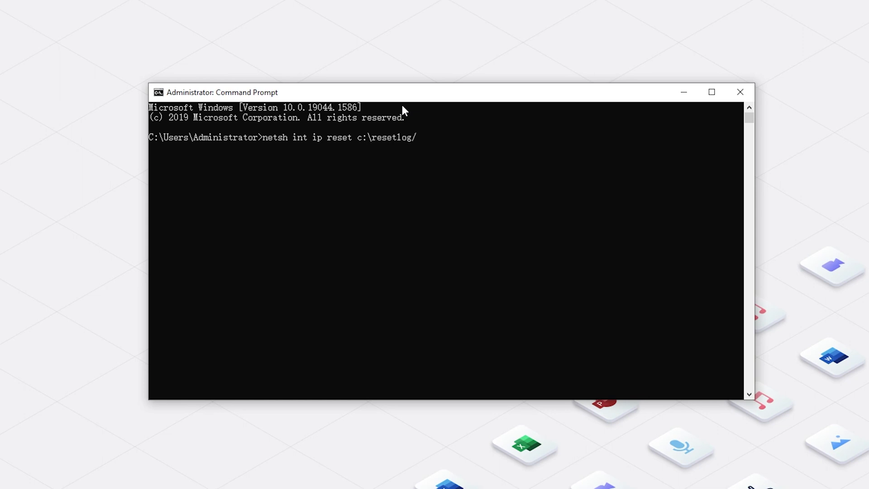
{"action": "type", "text": "xt"}
{"action": "key", "text": "Return"}
{"action": "type", "text": "netsh winsock"}
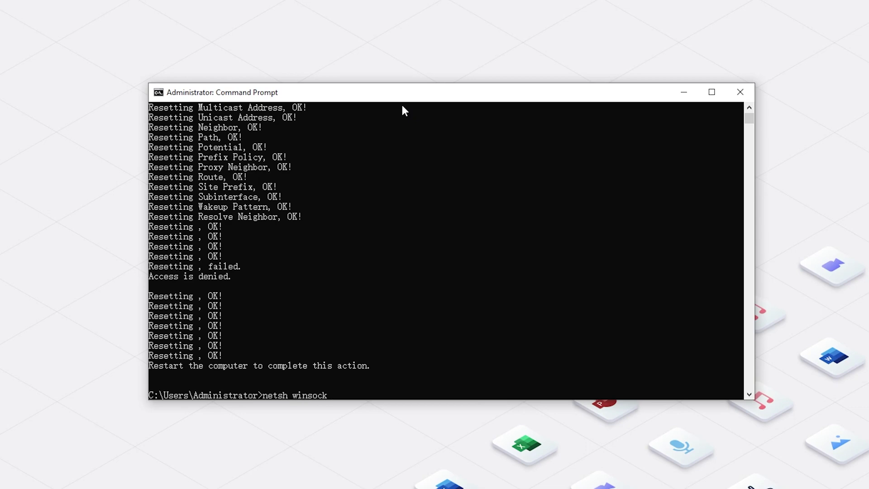
{"action": "type", "text": " reset"}
{"action": "key", "text": "Return"}
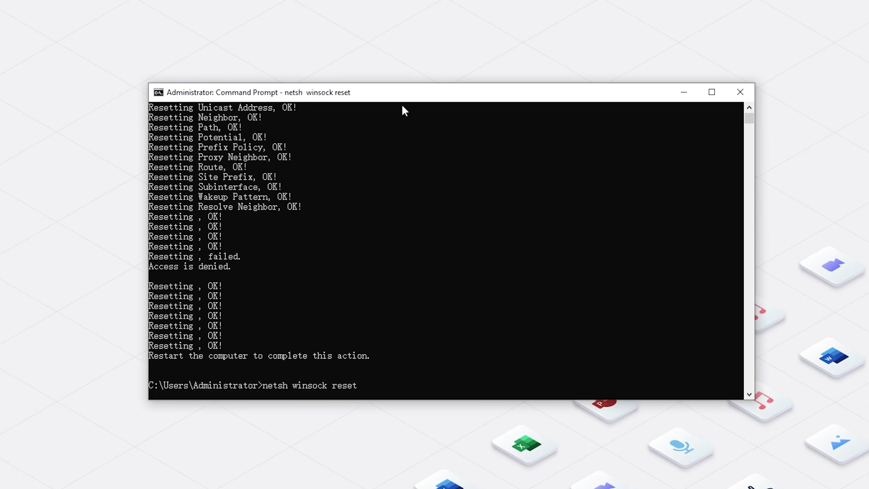
{"action": "type", "text": "ipconfig"}
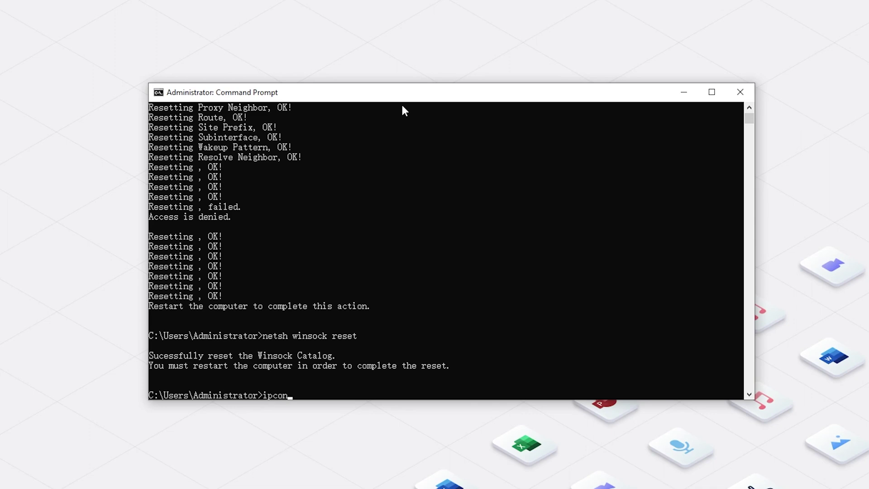
{"action": "type", "text": " /flushdns"}
{"action": "key", "text": "Return"}
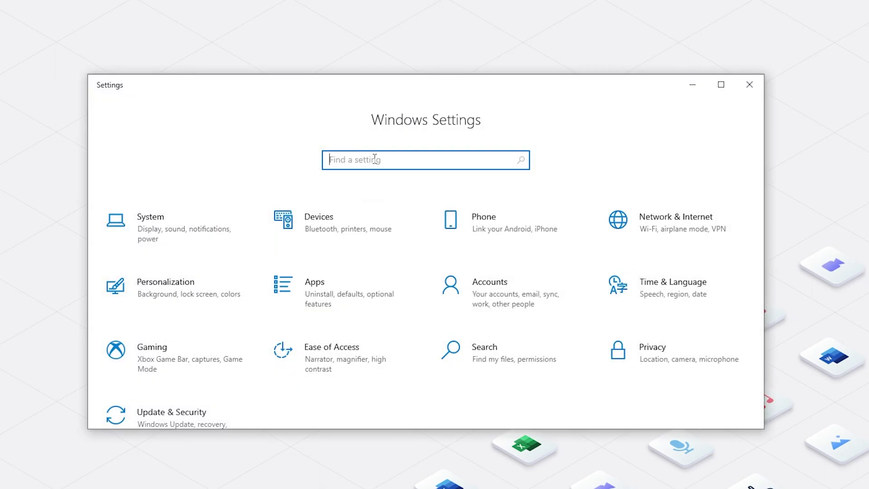
Step: Go from Network & Internet settings to the Network reset page
{"action": "left_click", "coordinate": [672, 243]}
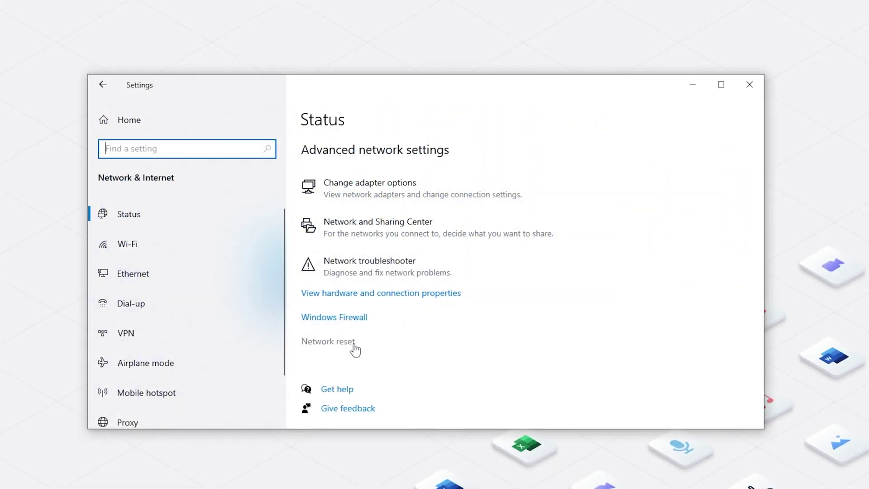
{"action": "left_click", "coordinate": [354, 345]}
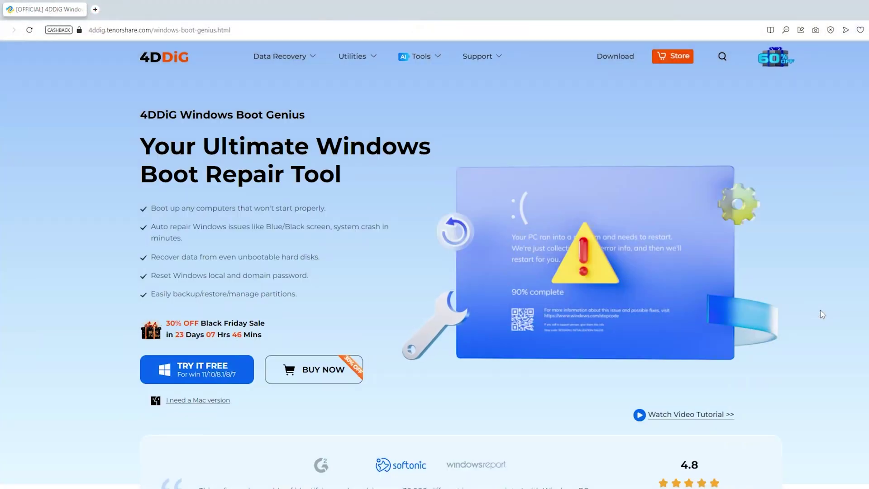
Step: Scroll the 4DDiG product page down to the Fix Windows issues from Various Situations section
{"action": "scroll", "coordinate": [823, 315], "scroll_direction": "down", "scroll_amount": 3}
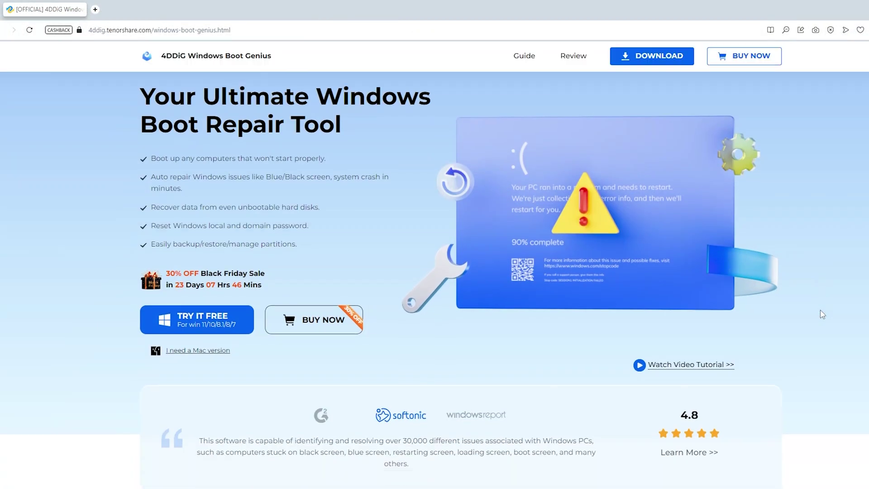
{"action": "scroll", "coordinate": [820, 314], "scroll_direction": "down", "scroll_amount": 5}
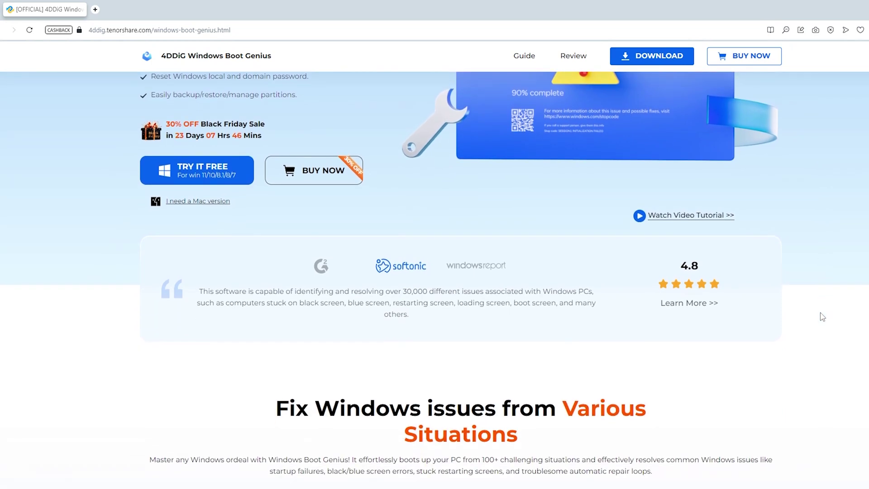
{"action": "scroll", "coordinate": [823, 317], "scroll_direction": "down", "scroll_amount": 2}
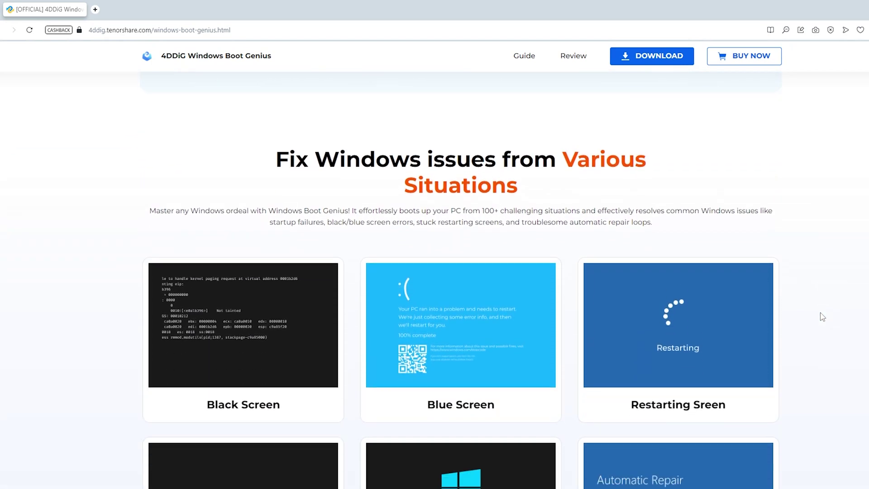
{"action": "scroll", "coordinate": [823, 317], "scroll_direction": "down", "scroll_amount": 4}
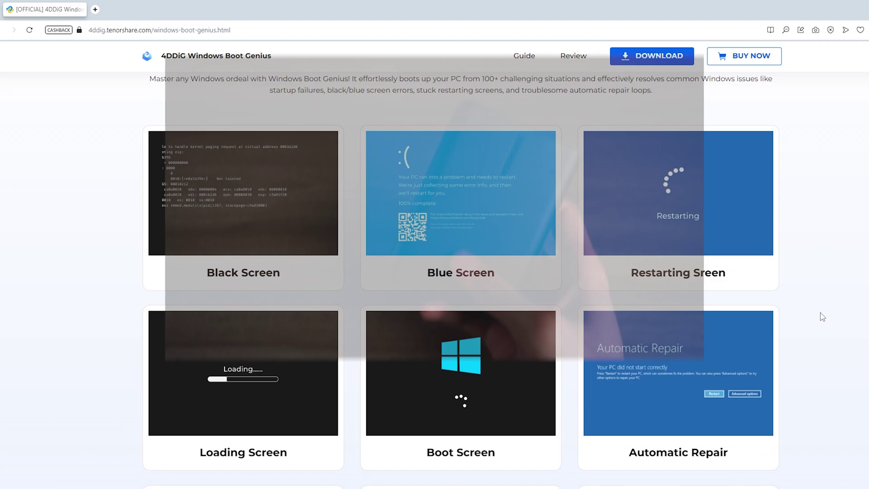
{"action": "scroll", "coordinate": [823, 317], "scroll_direction": "down", "scroll_amount": 3}
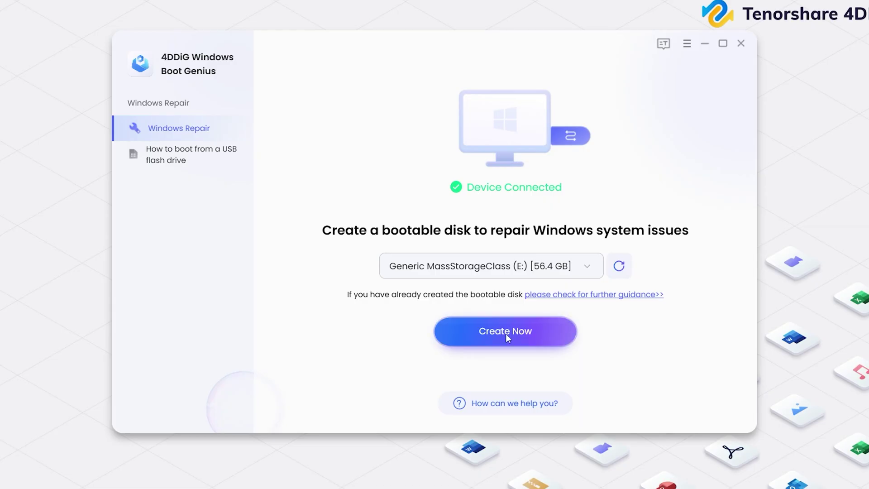
Step: Create the 4DDiG boot disk, accepting that the USB drive will be erased
{"action": "left_click", "coordinate": [506, 333]}
{"action": "left_click", "coordinate": [506, 334]}
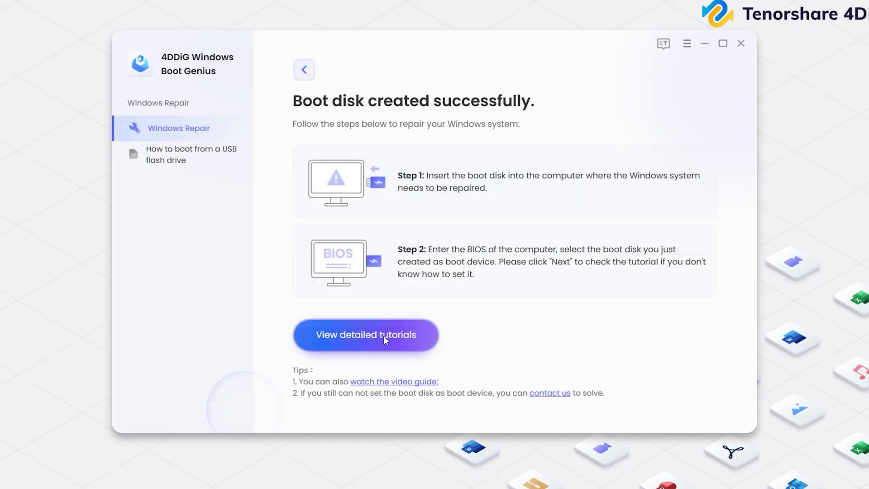
{"action": "left_click", "coordinate": [385, 339]}
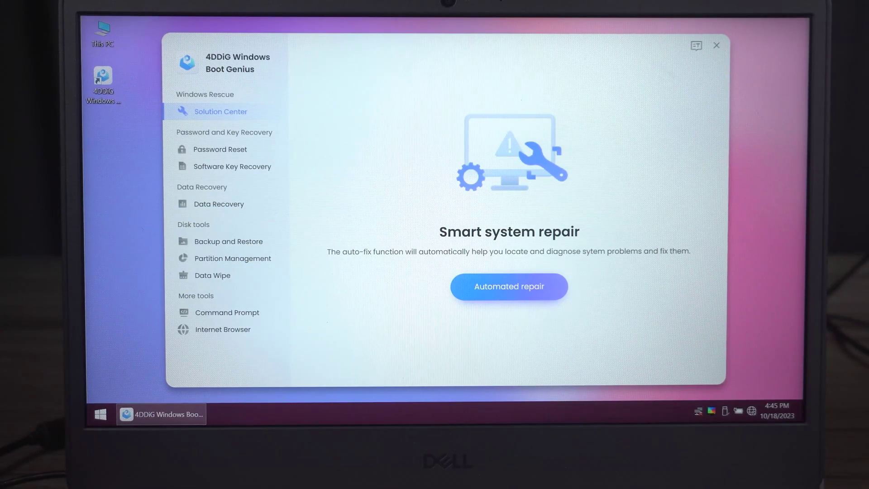
Step: Start an automated repair of the System (C:) partition
{"action": "left_click", "coordinate": [520, 286]}
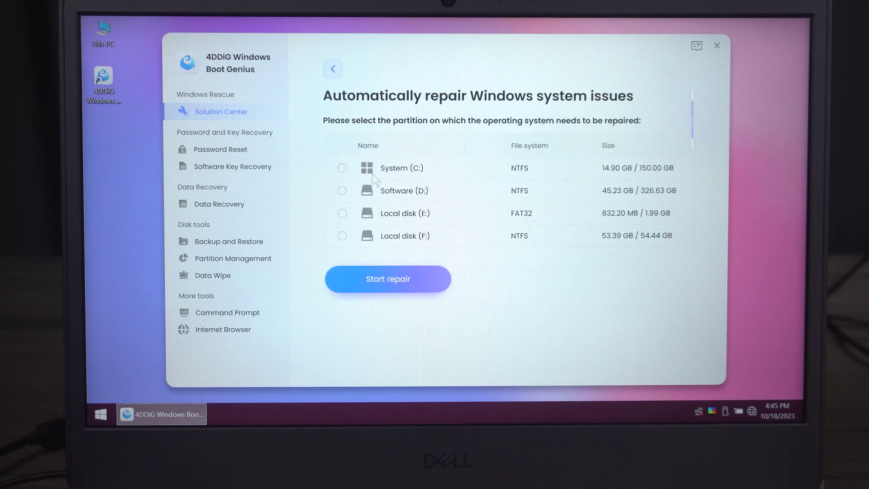
{"action": "left_click", "coordinate": [342, 168]}
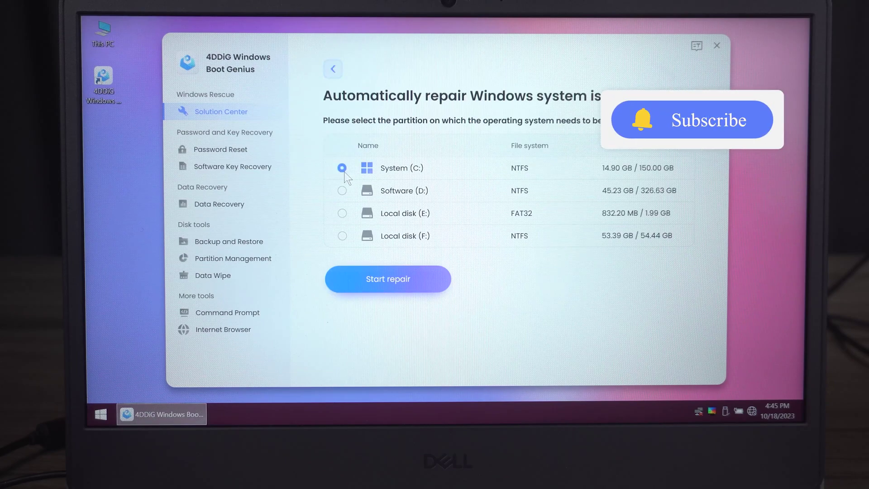
{"action": "left_click", "coordinate": [364, 276]}
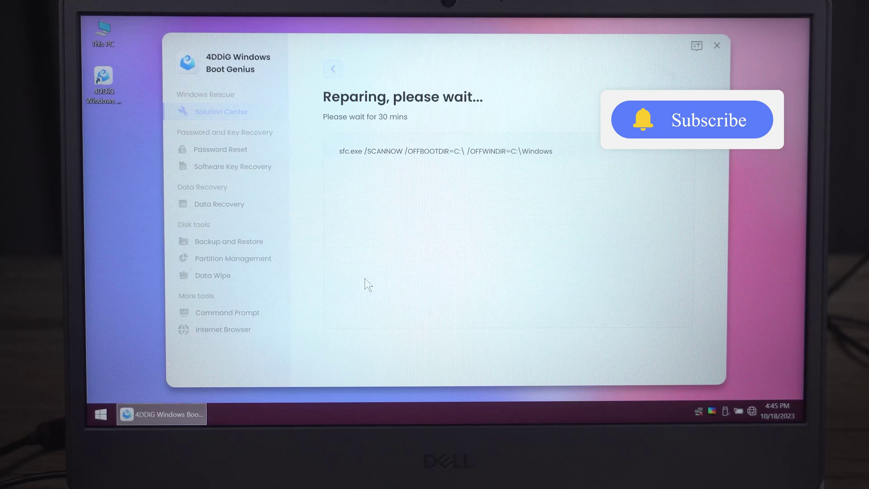